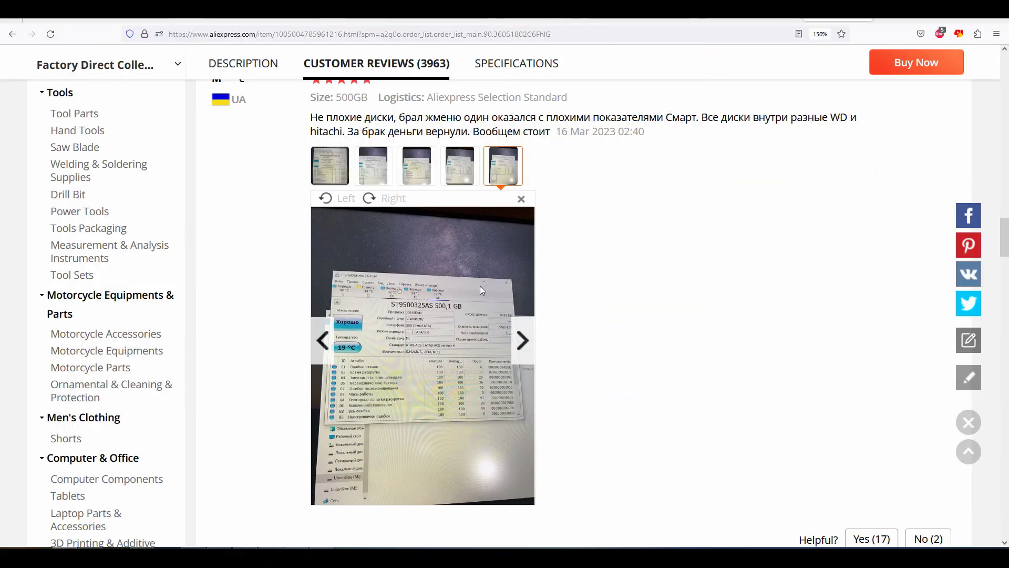
Step: Look through the disk-health photos attached to the 500GB drive review dated 16 Mar 2023
left_click(381, 162)
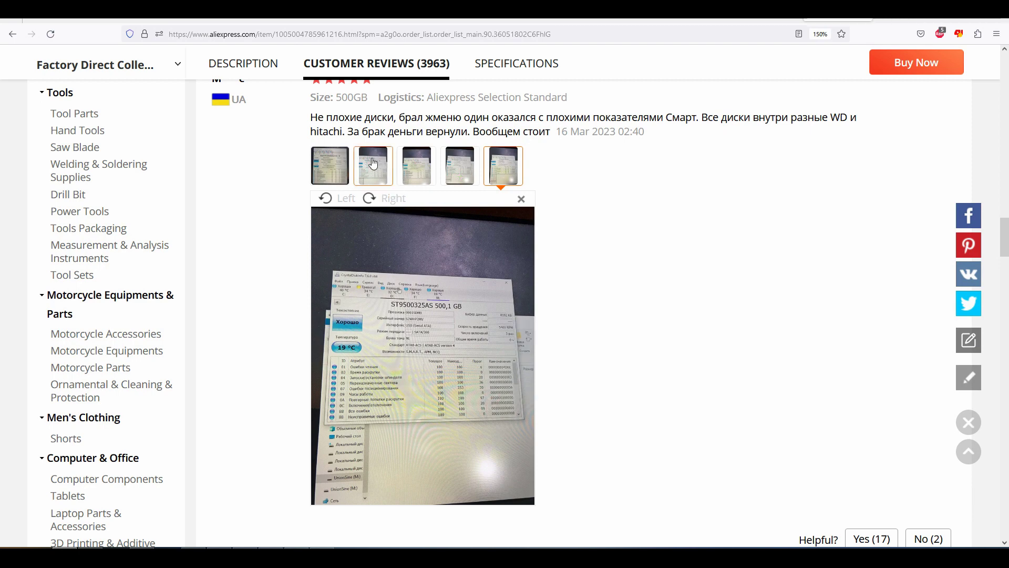
left_click(416, 166)
left_click(463, 167)
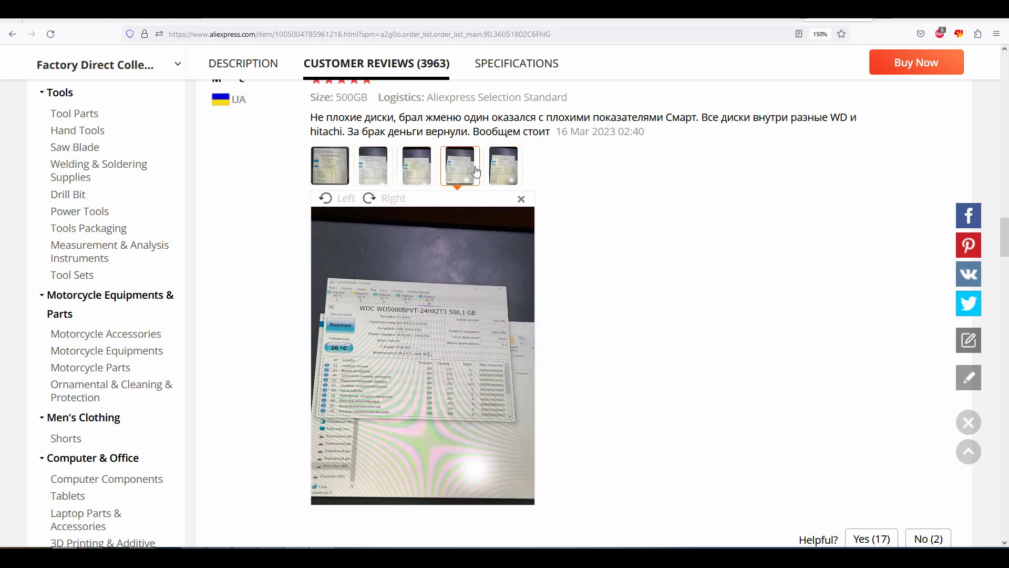
left_click(503, 175)
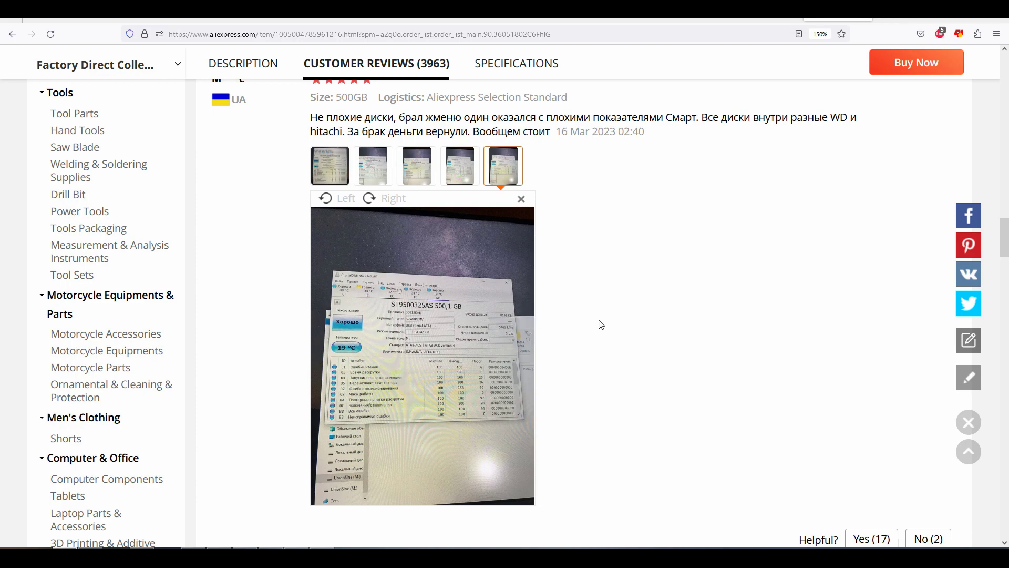
Step: View the disk-health photos in the reviews dated 14 Apr 2023 and 19 Apr 2023
scroll(599, 322, "down", 7)
scroll(606, 317, "down", 8)
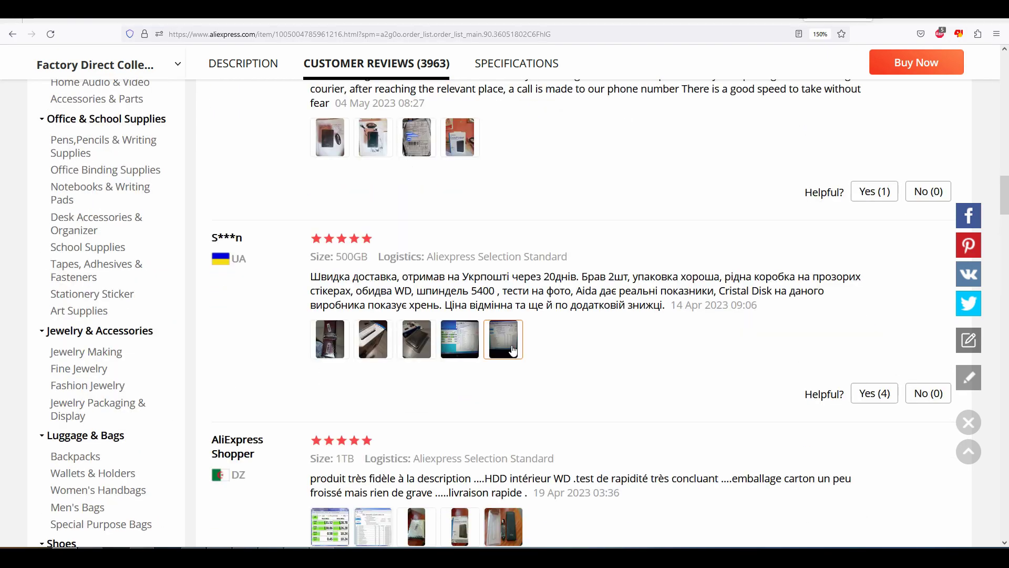
left_click(512, 349)
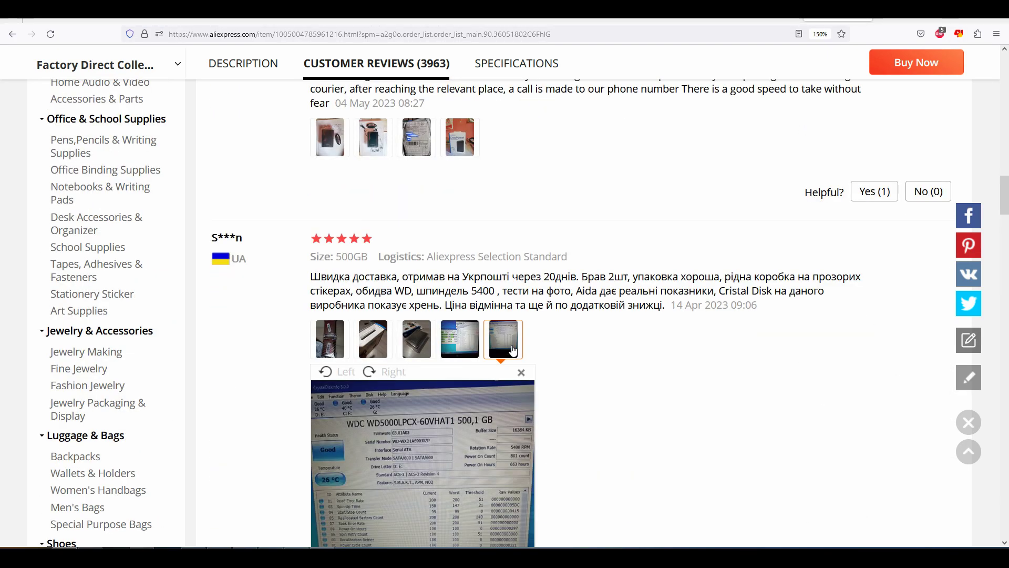
scroll(512, 349, "down", 10)
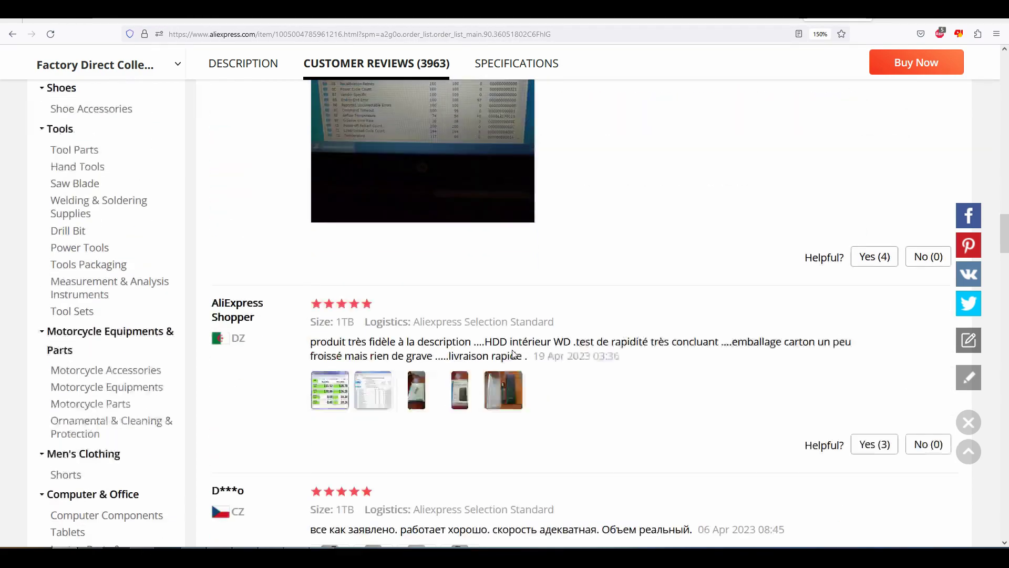
left_click(365, 350)
scroll(399, 347, "down", 8)
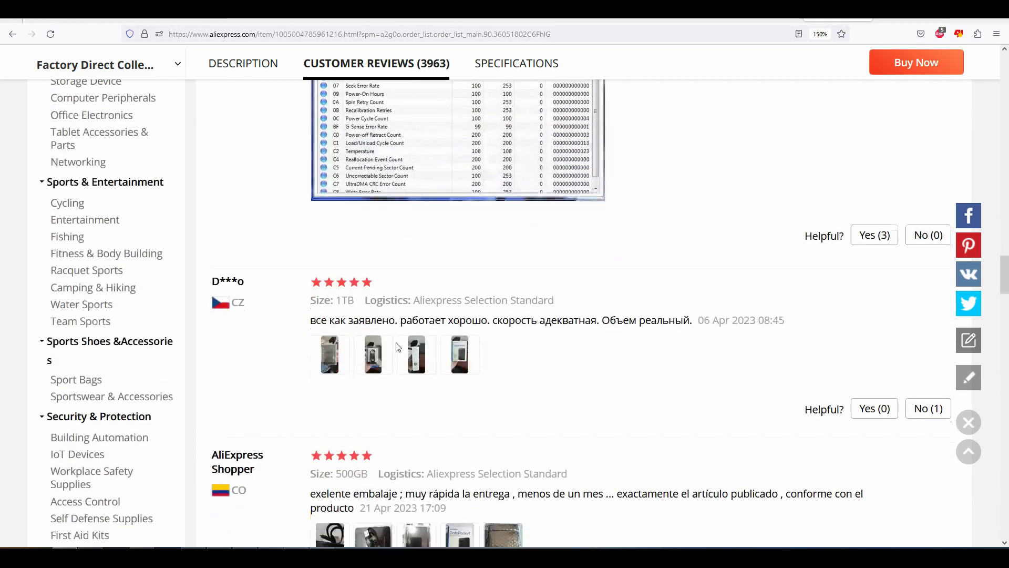
Step: View the disk-health photo in the Ukrainian review dated 29 Apr 2023 and read on to the end of review page 3
scroll(398, 347, "down", 5)
scroll(398, 347, "down", 3)
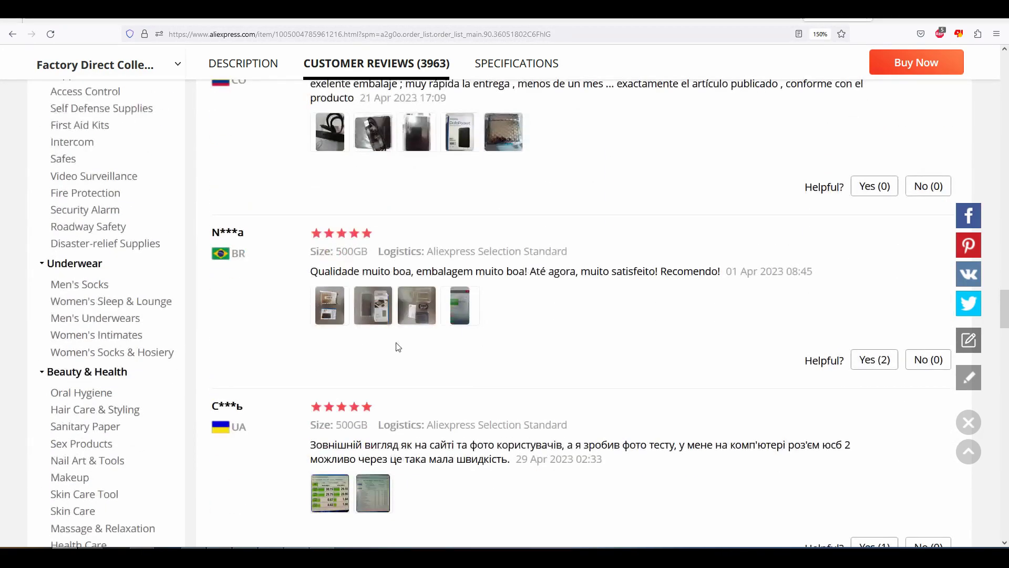
scroll(399, 347, "down", 5)
left_click(388, 267)
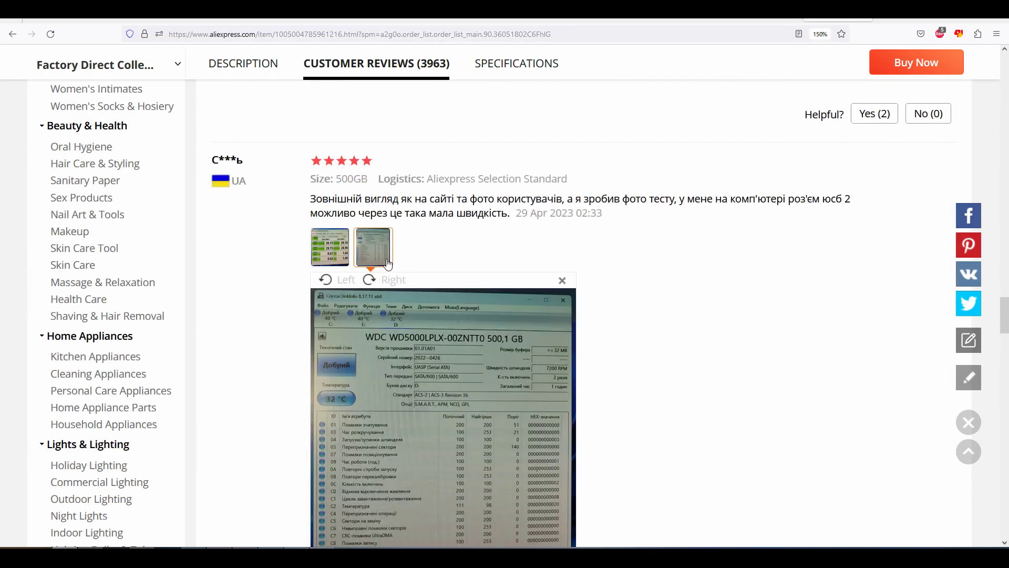
scroll(387, 268, "down", 5)
scroll(387, 273, "down", 4)
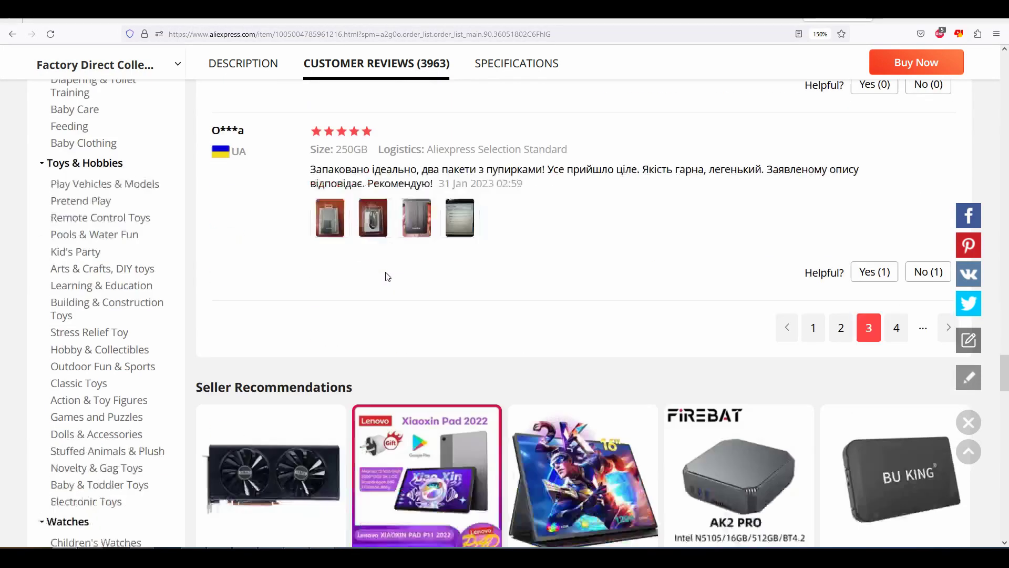
Step: Examine the disk test photos in the Spanish review of 18 May 2023 and the Russian review of 11 Apr 2023
scroll(534, 347, "up", 15)
left_click(329, 280)
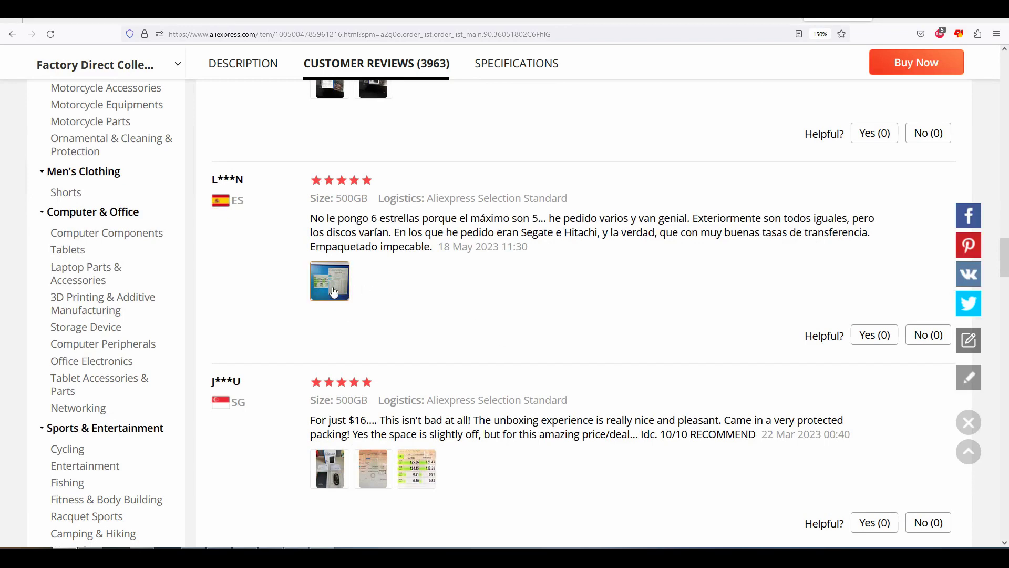
scroll(390, 300, "down", 2)
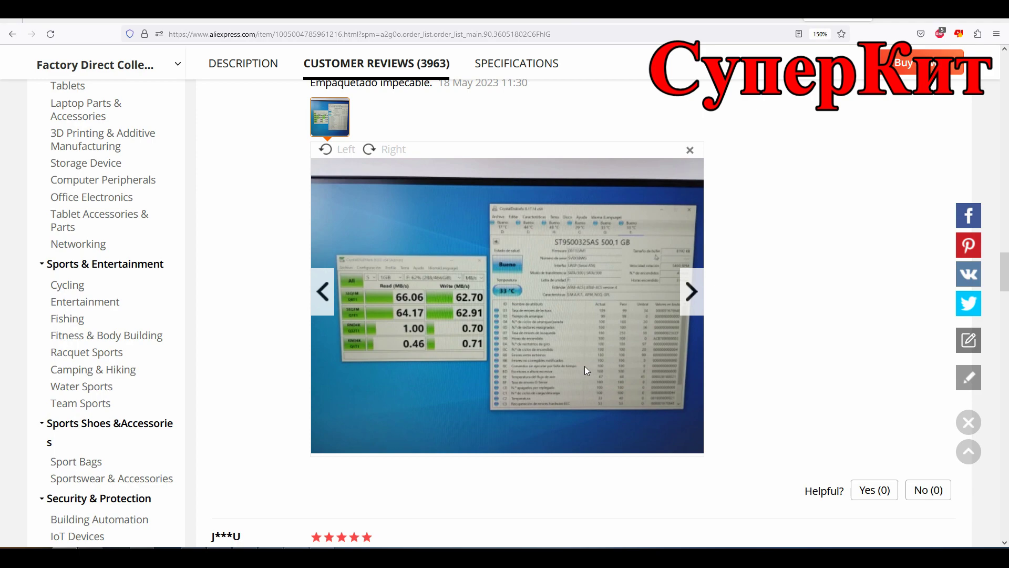
scroll(585, 367, "down", 12)
left_click(323, 164)
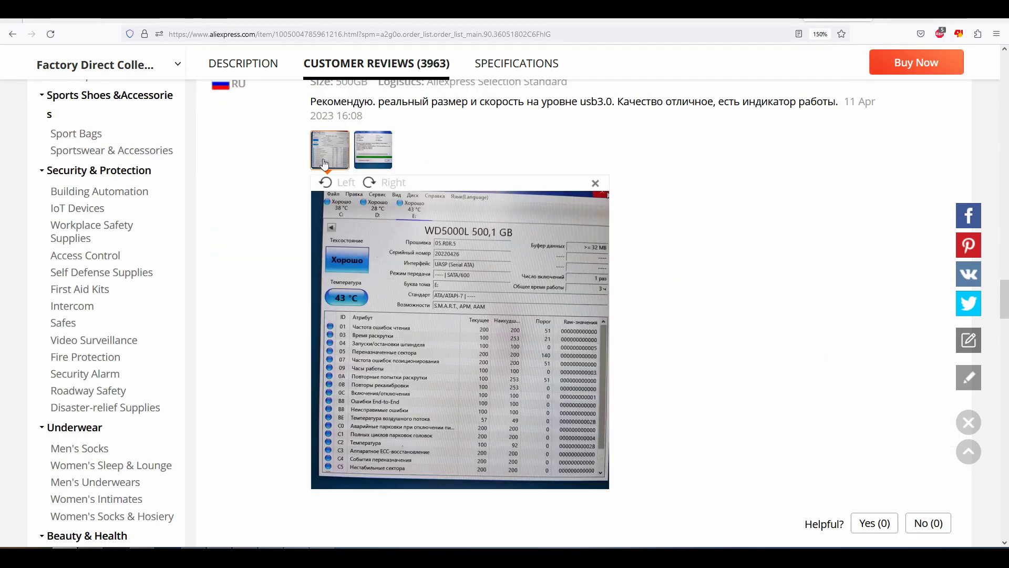
scroll(750, 367, "down", 4)
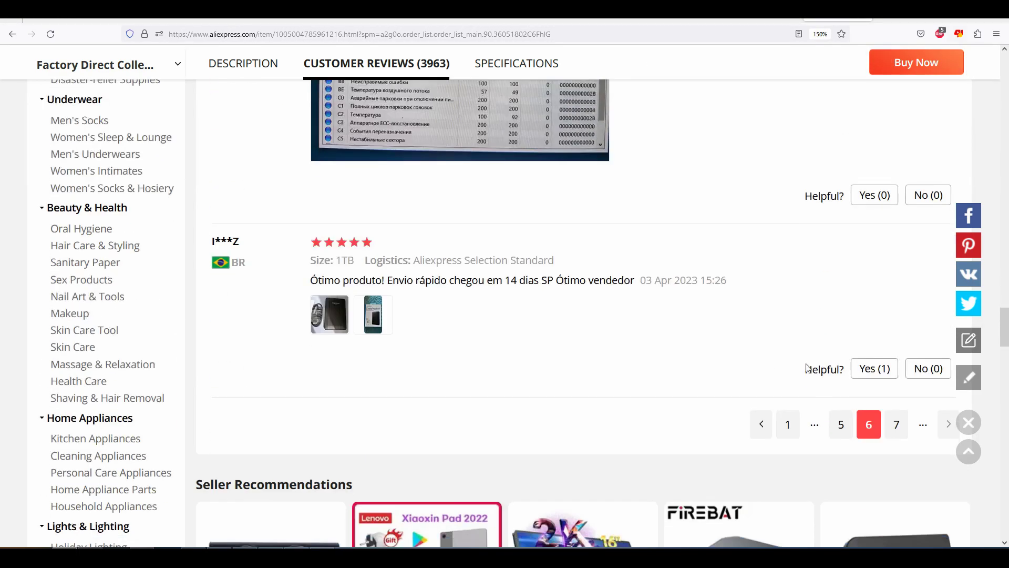
Step: Go to review page 7 and view the disk-health screenshot in the Mexican review dated 29 Apr 2023
left_click(889, 434)
left_click(342, 235)
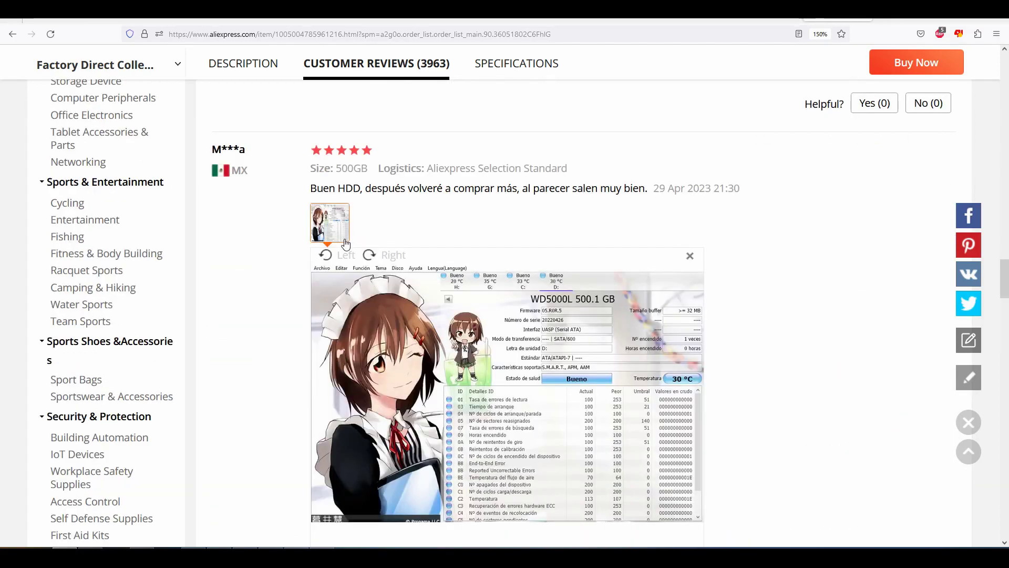
scroll(743, 367, "down", 10)
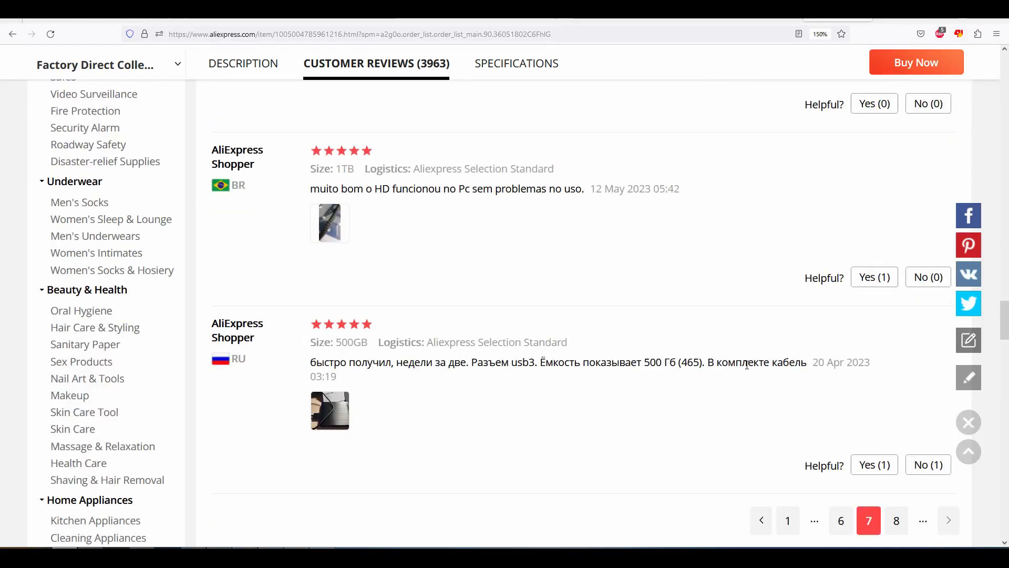
Step: View the disk-health photos in the Ukrainian review of 1 Apr 2023 and the Irish review of 20 Apr 2023
left_click(379, 285)
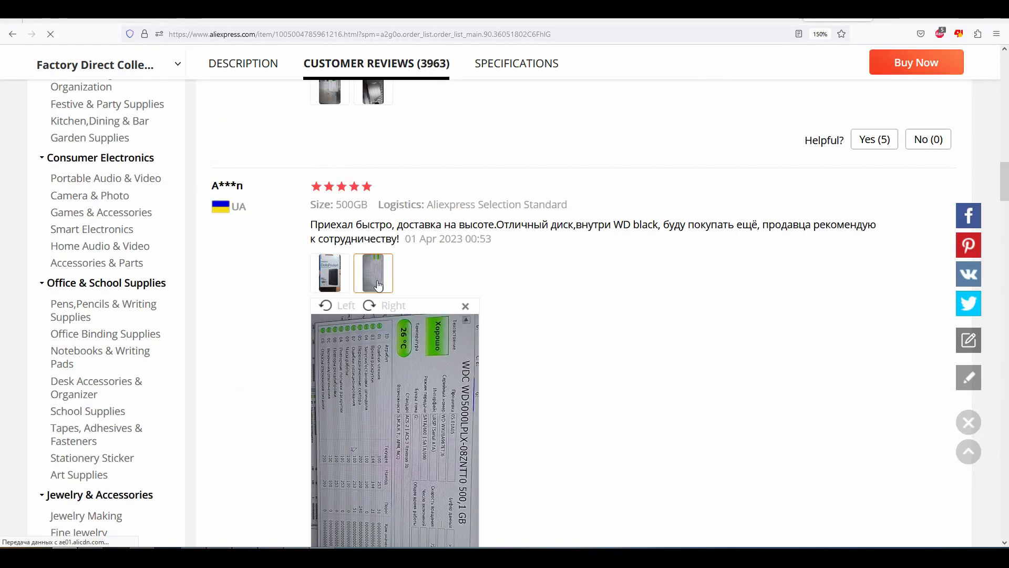
scroll(378, 284, "down", 2)
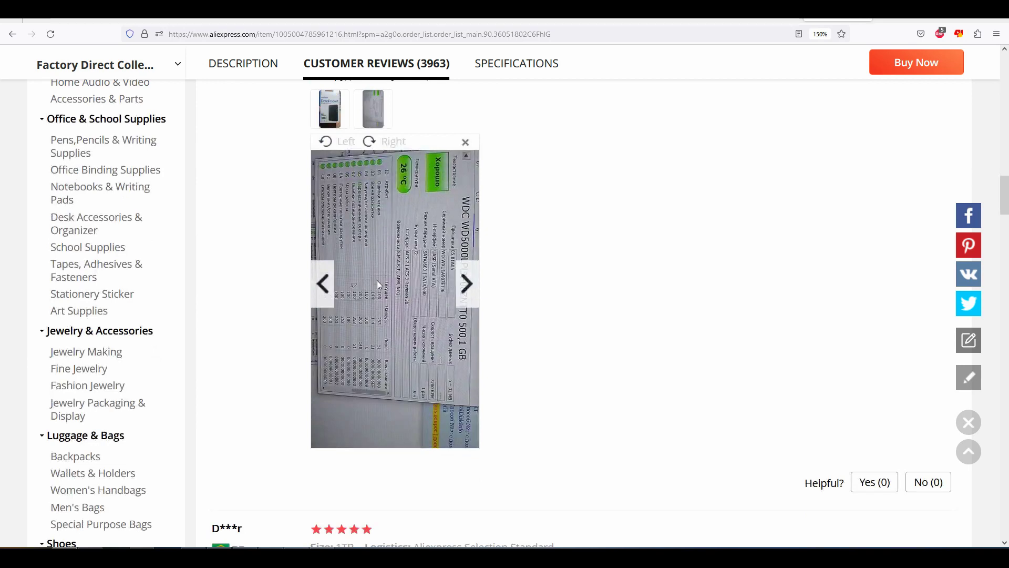
scroll(390, 283, "down", 7)
left_click(717, 363)
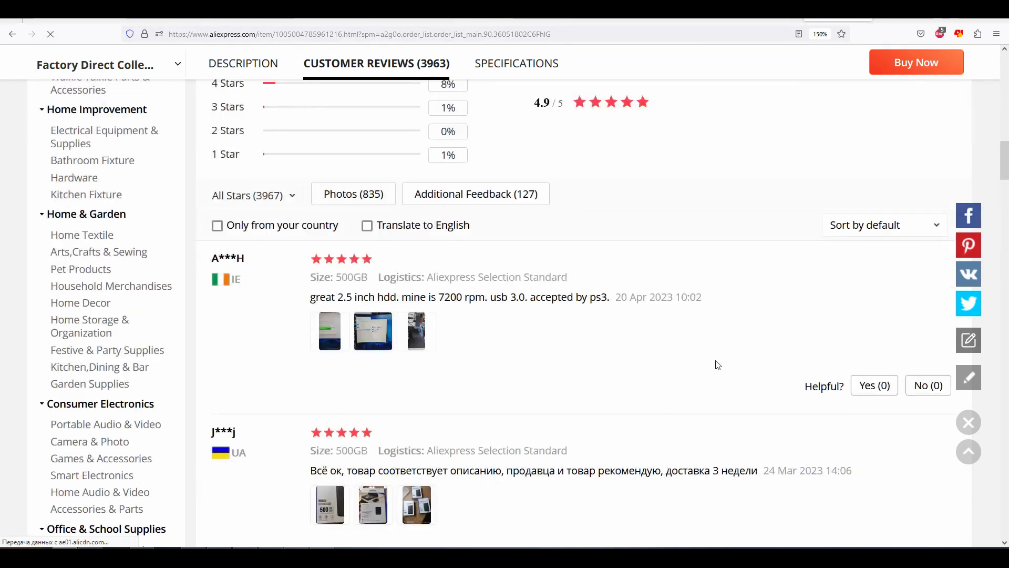
left_click(389, 329)
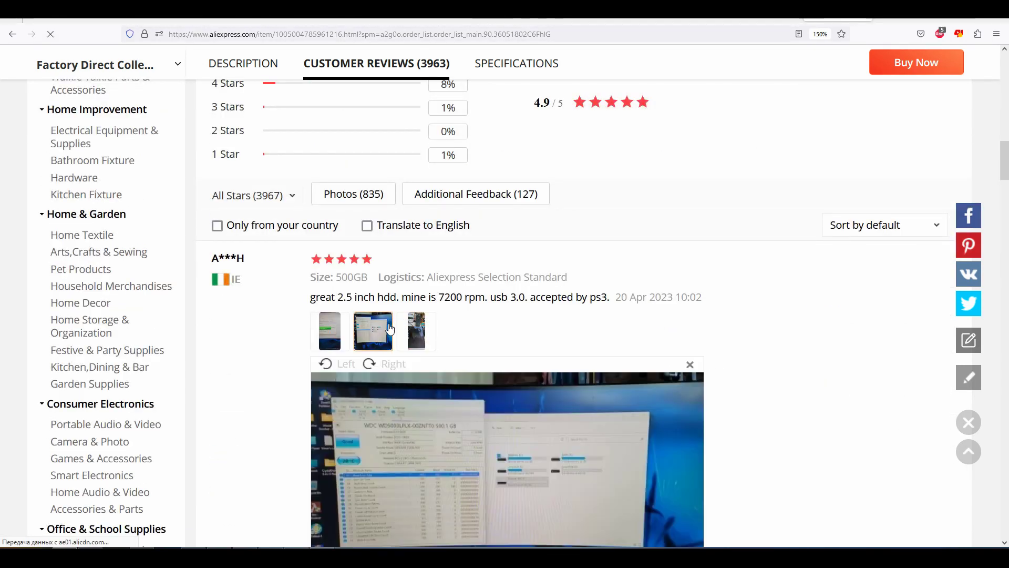
scroll(389, 329, "down", 2)
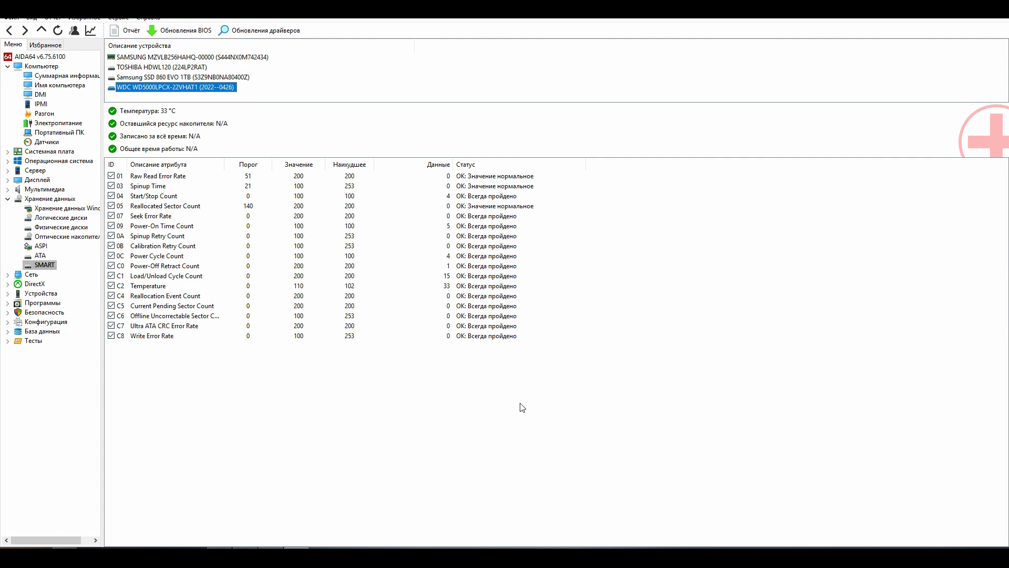
Step: Inspect the JMicron Generic disk among the physical disks and its External HDD (J:) volume in the system summary and logical drives list
left_click(60, 227)
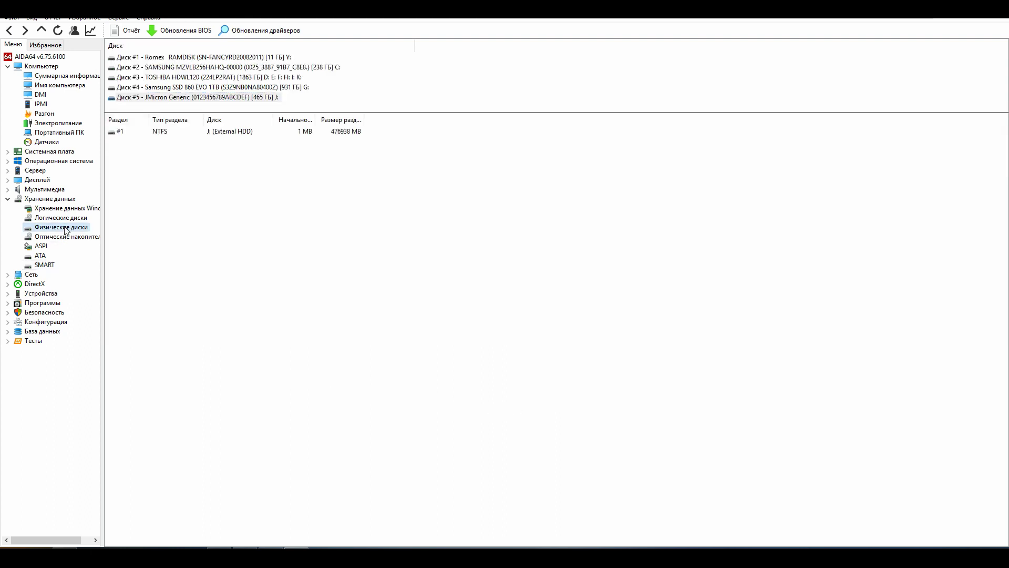
left_click(169, 97)
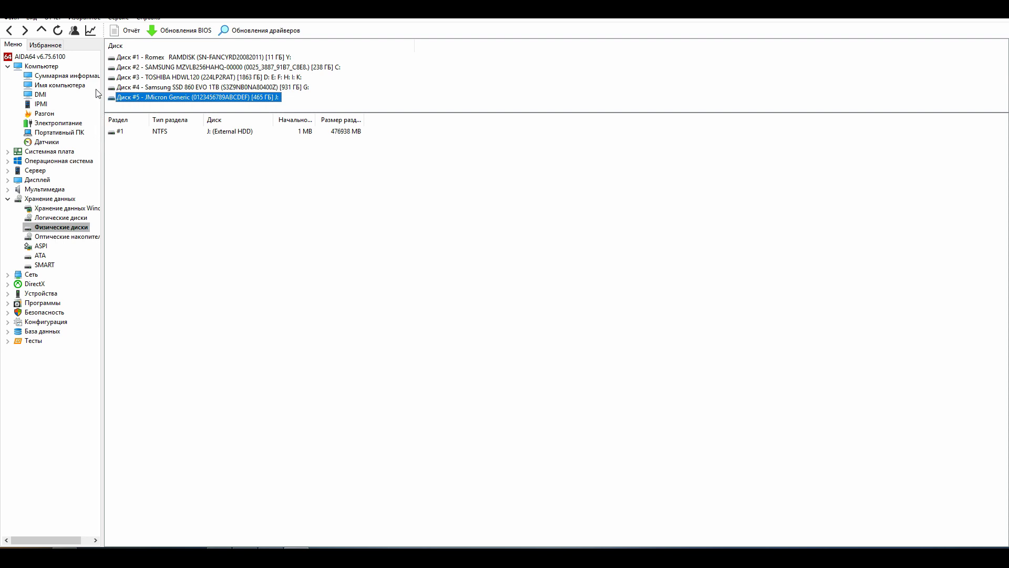
left_click(67, 76)
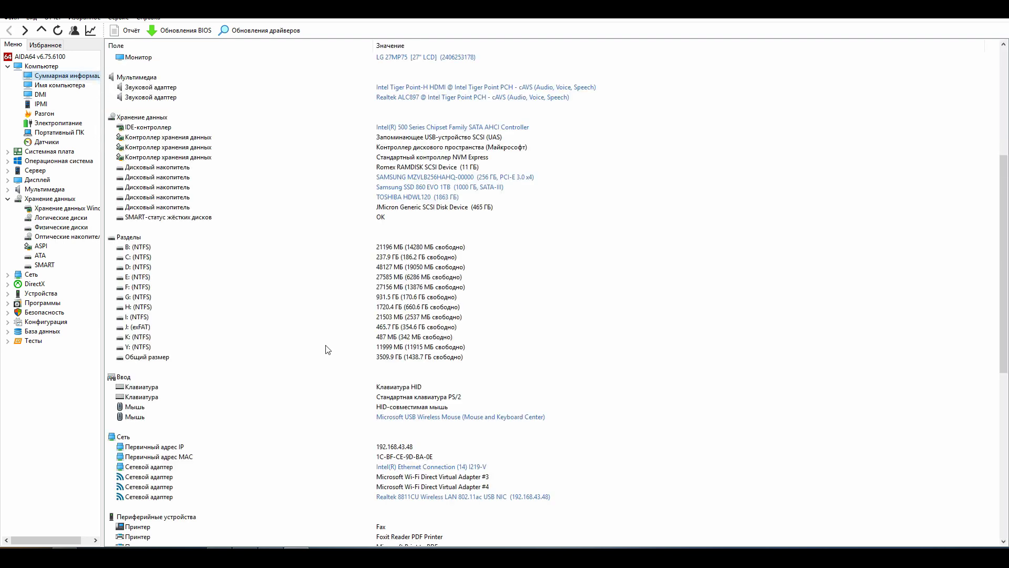
left_click(144, 328)
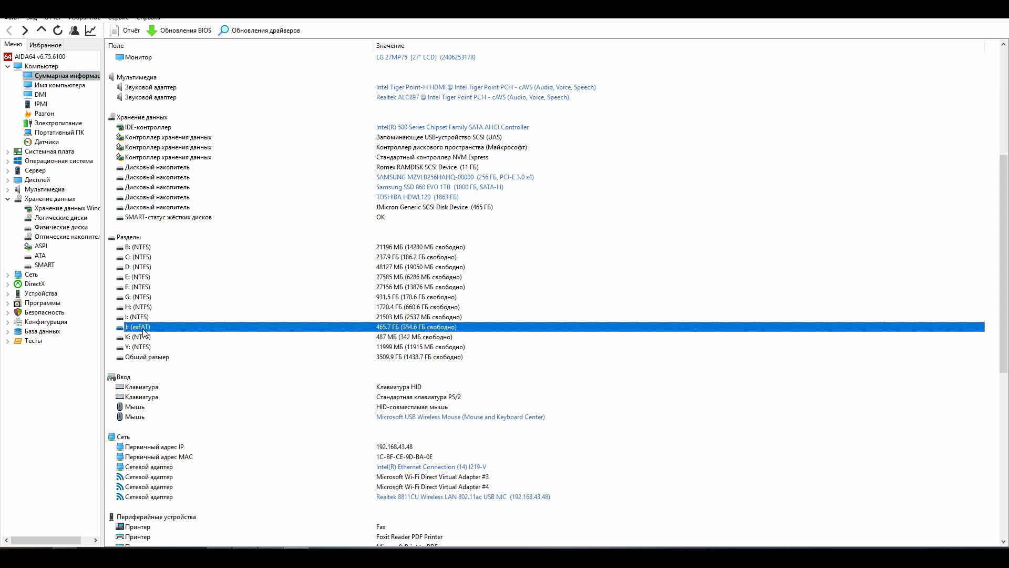
double_click(144, 328)
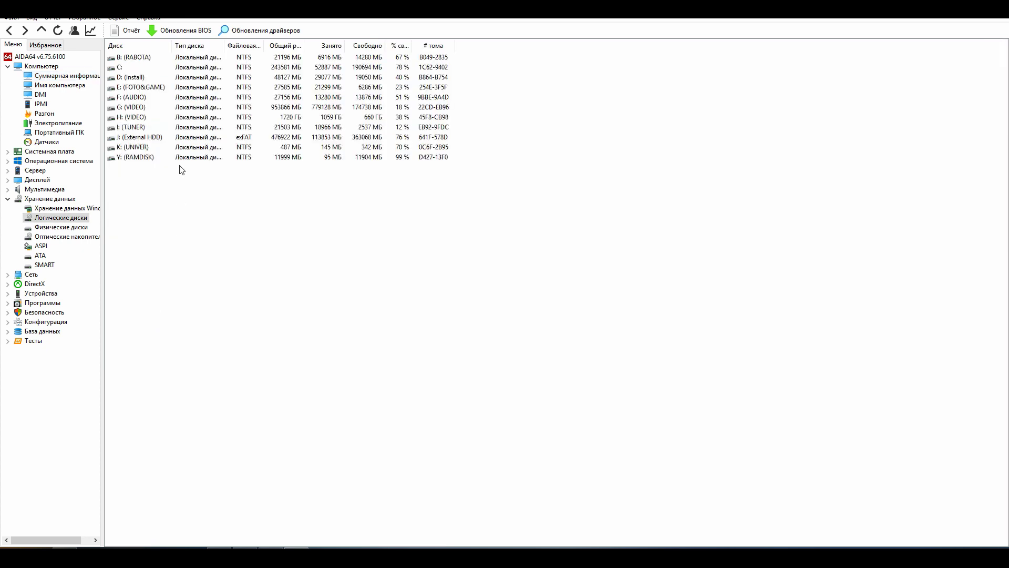
left_click(158, 138)
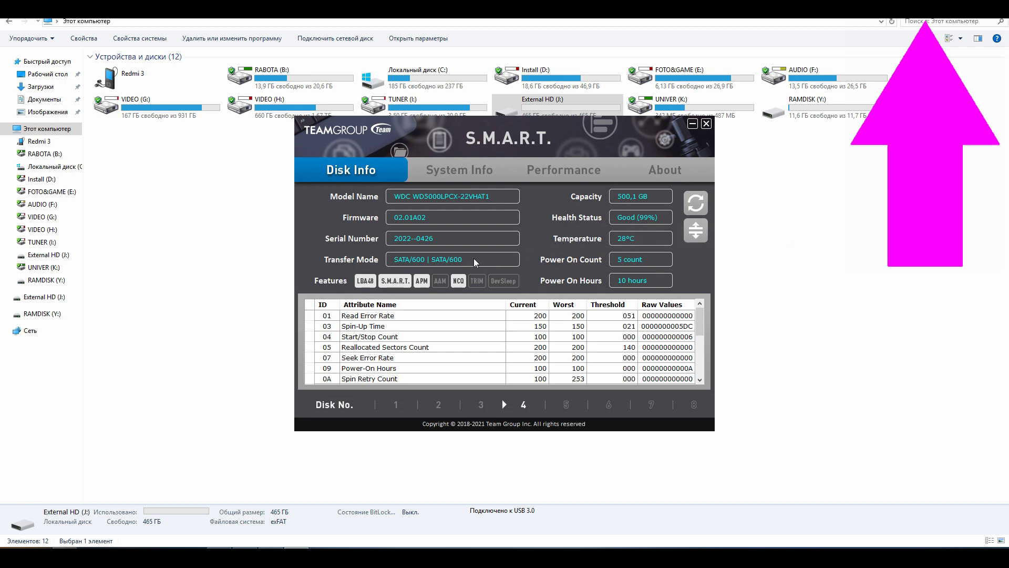
Step: Start all the read and write performance tests in the TeamGroup S.M.A.R.T. utility
left_click(473, 172)
left_click(552, 172)
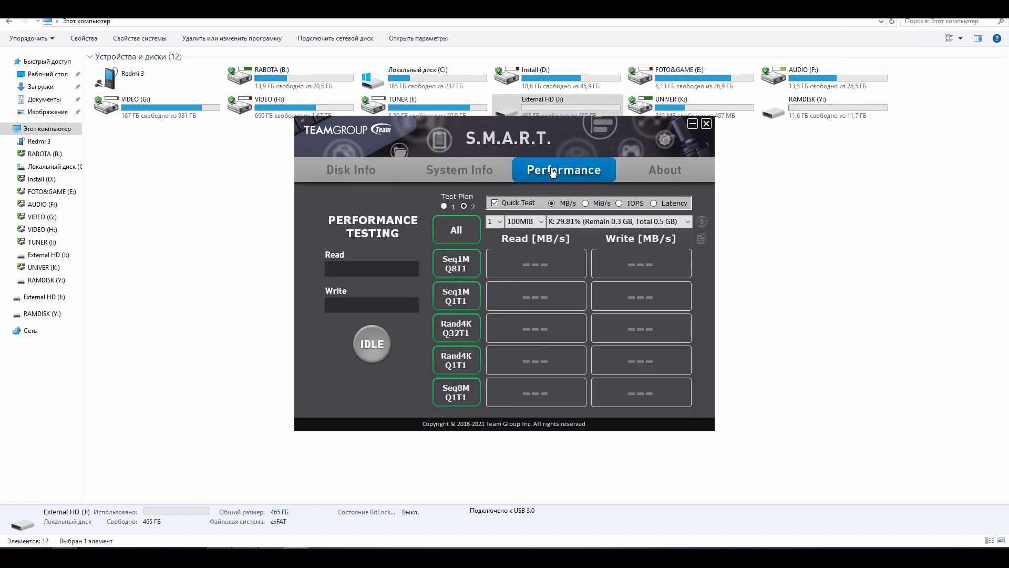
left_click(455, 231)
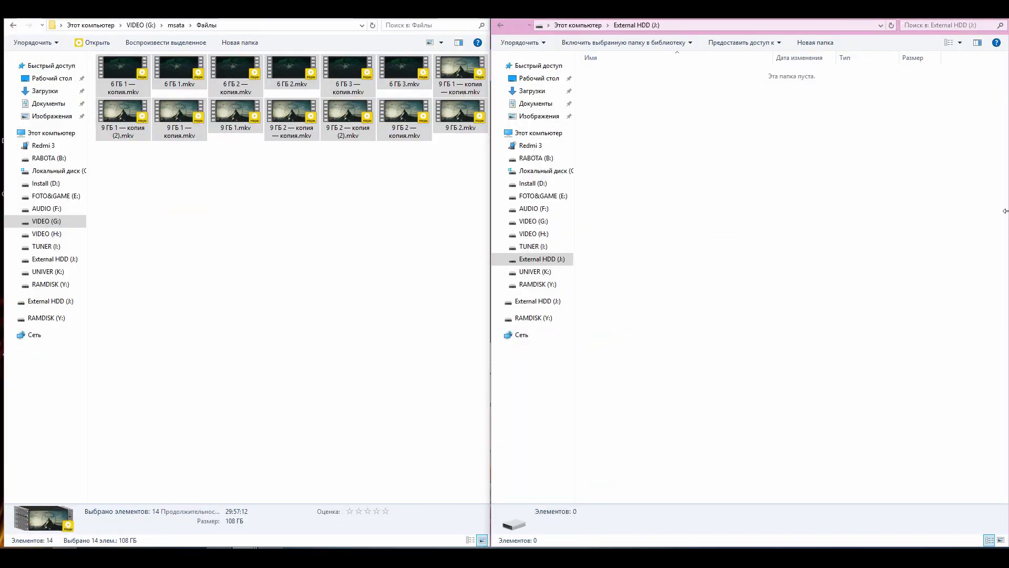
Step: Copy the 14 MKV files from the Файлы folder on VIDEO (G:) to External HDD (J:)
key("ctrl+v")
left_click_drag(494, 141, 491, 328)
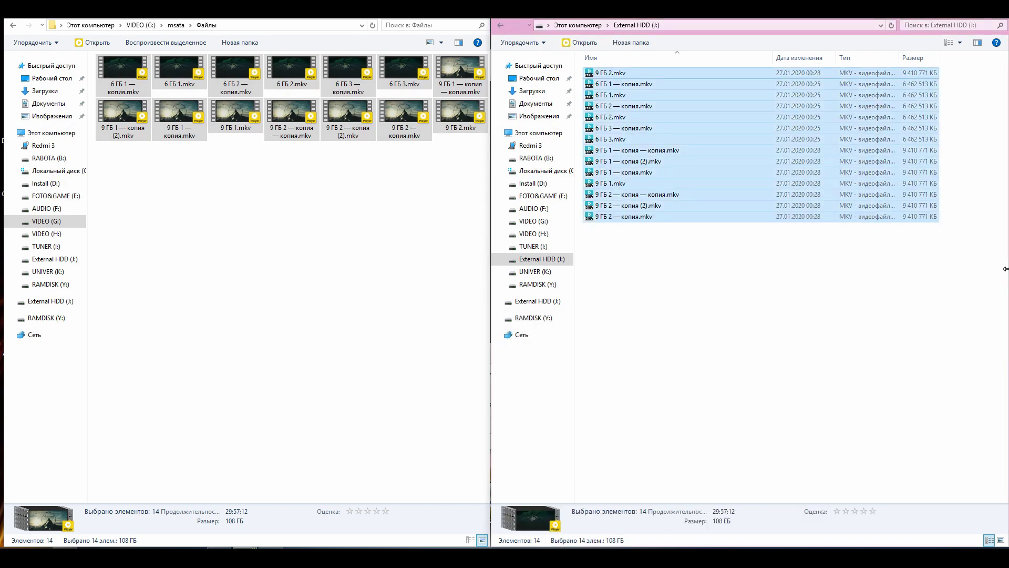
Step: Maximize the External HDD (J:) window and paste the 328 items copied from the Фото folder into it
left_click(610, 266)
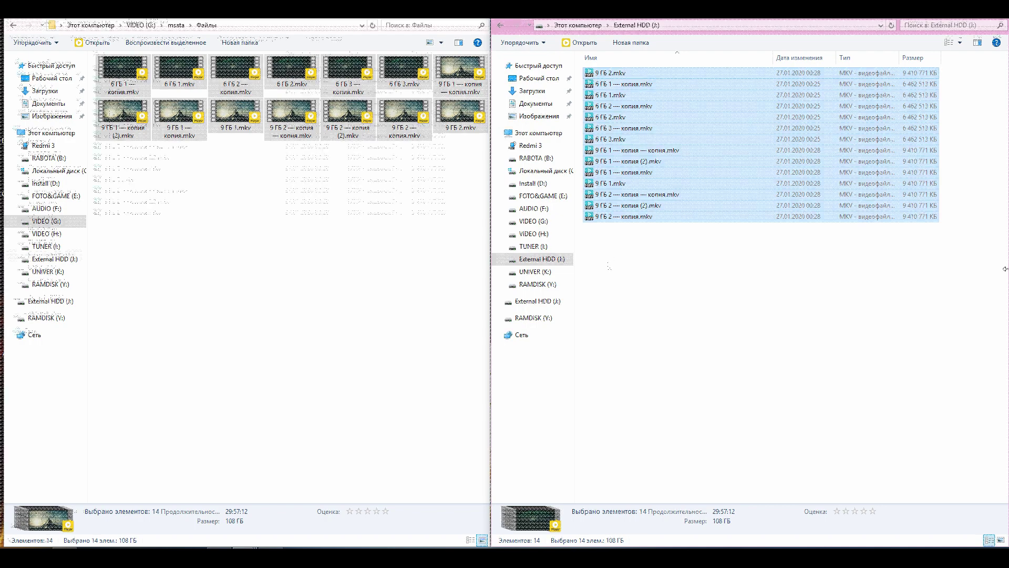
key("super+Up")
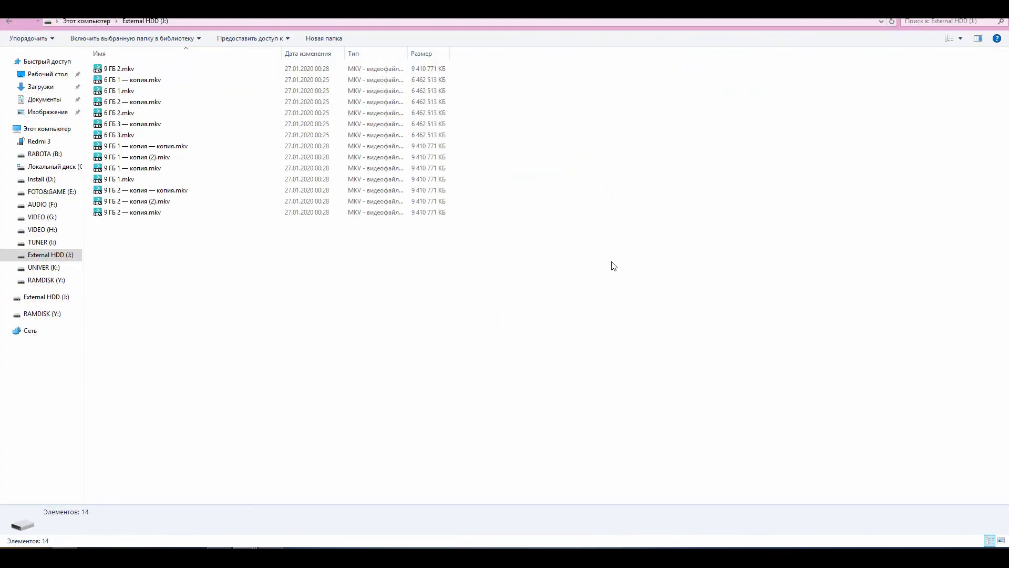
key("ctrl+v")
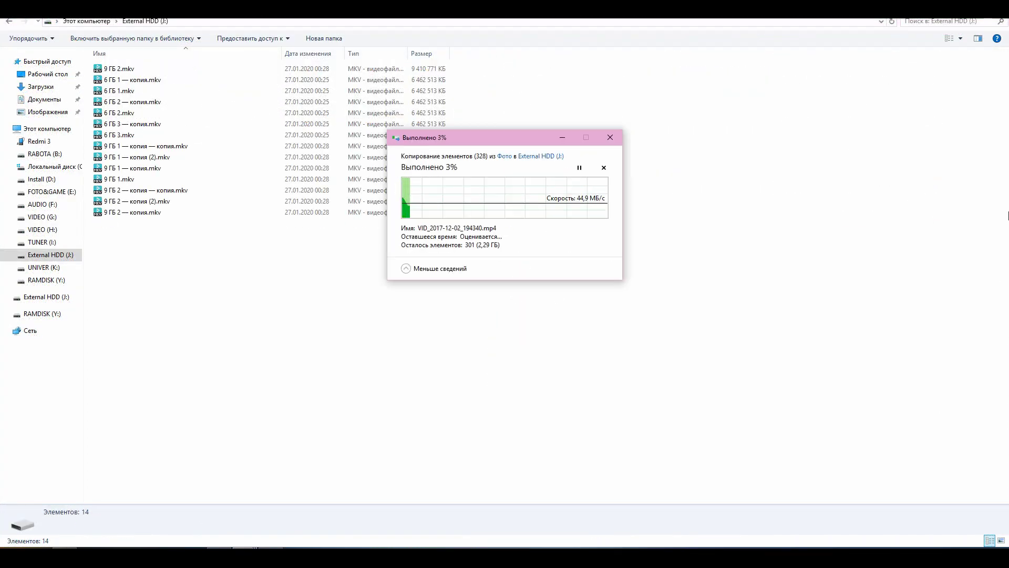